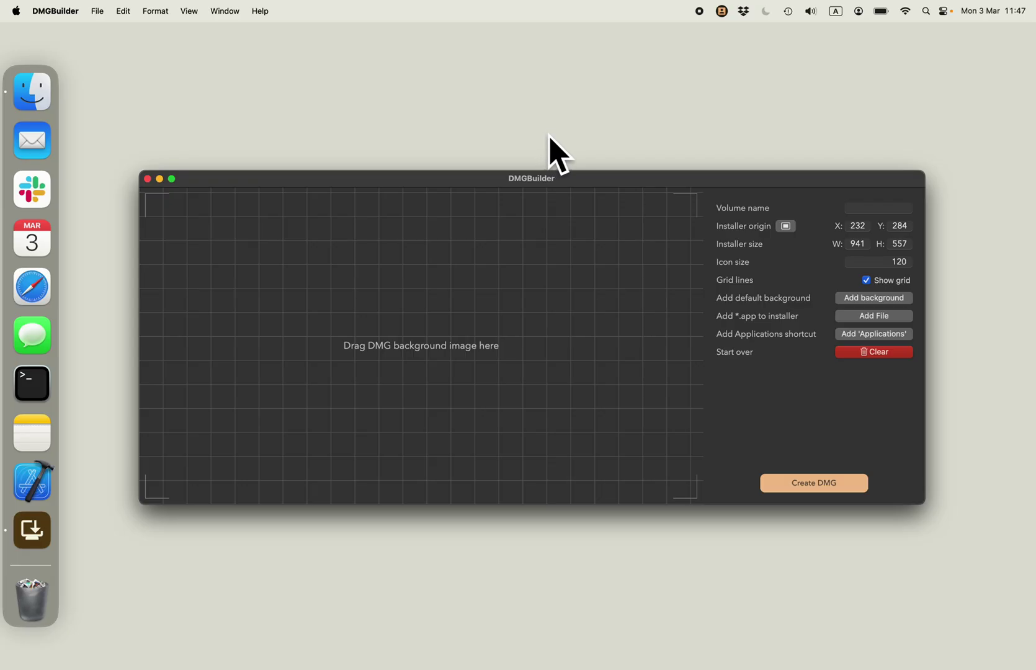
Launch Keynote via Spotlight and create a new Basic White presentation.
{"action": "key", "text": "super+space"}
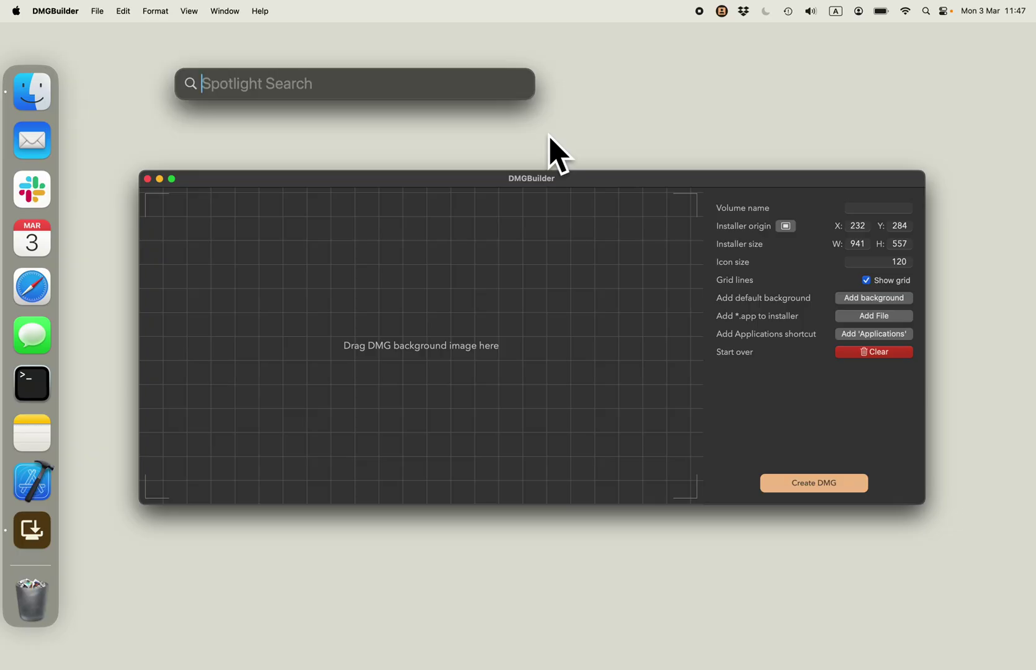
{"action": "type", "text": "keynote"}
{"action": "key", "text": "Return"}
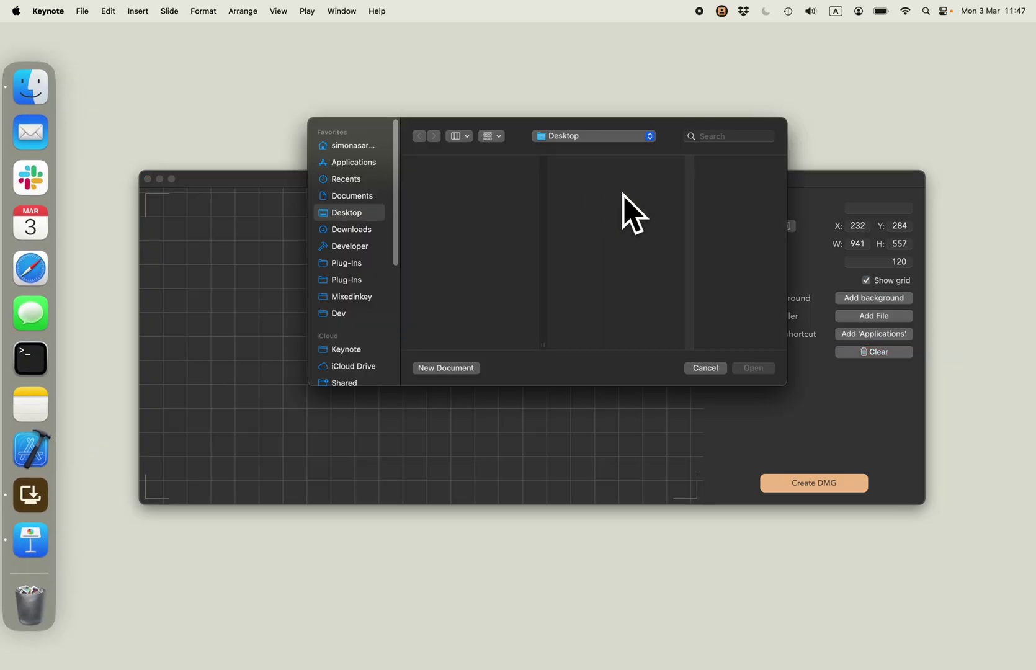
{"action": "left_click", "coordinate": [451, 368]}
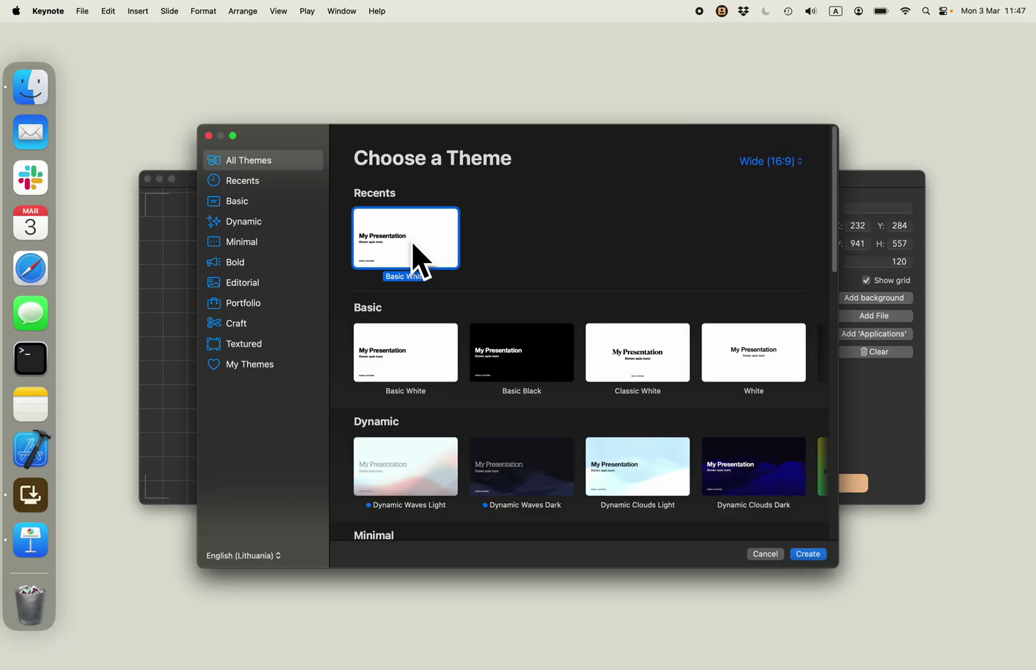
{"action": "double_click", "coordinate": [419, 245]}
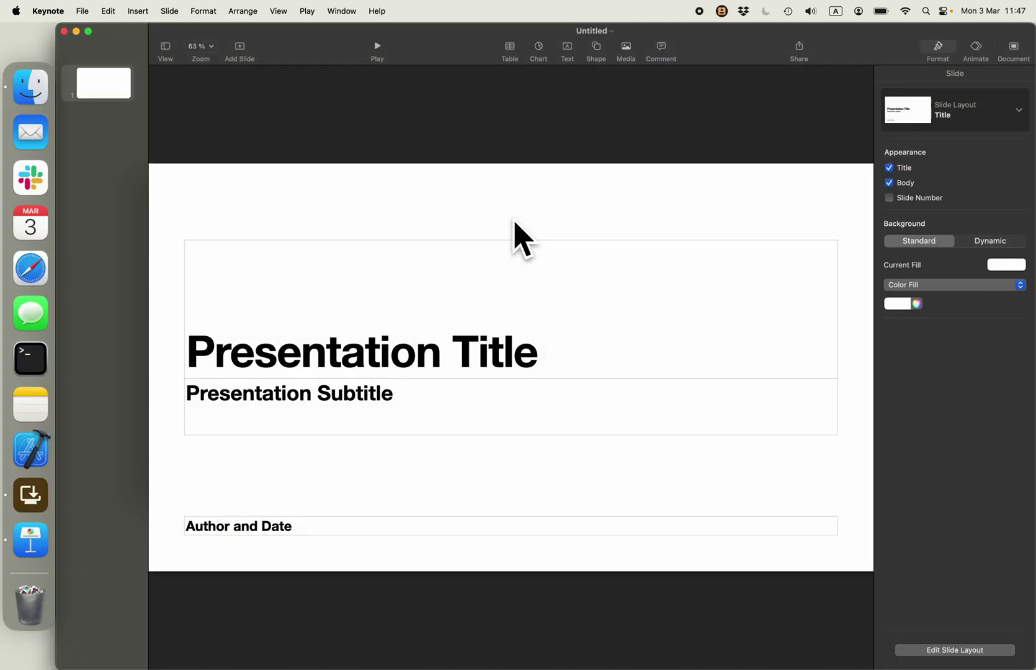
Delete all slide placeholders and give the slide background a blue gradient fill.
{"action": "key", "text": "super+a"}
{"action": "key", "text": "Delete"}
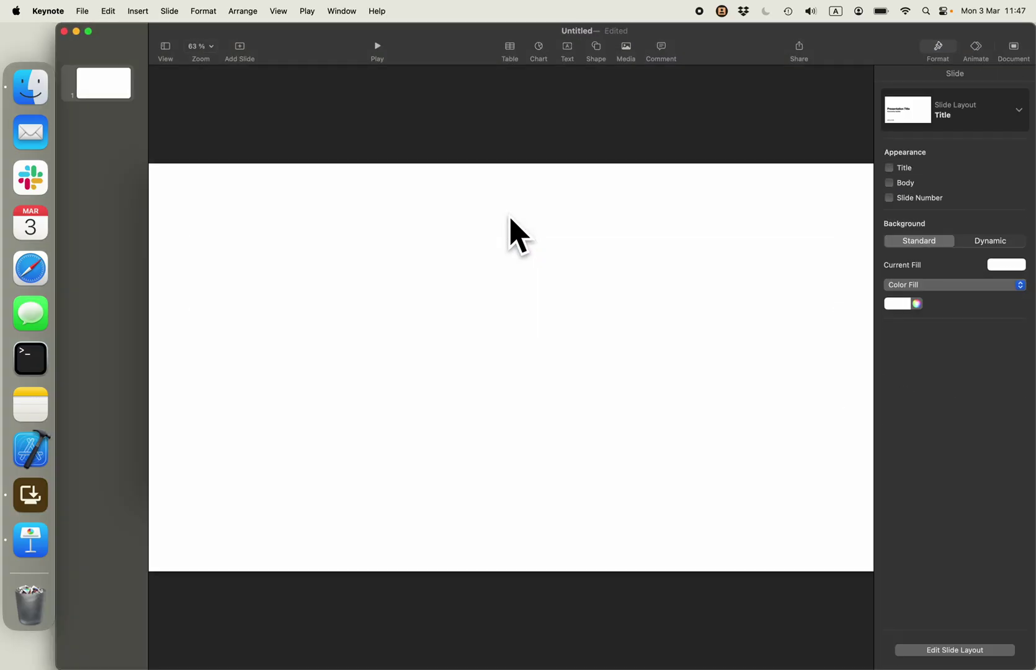
{"action": "left_click", "coordinate": [932, 284]}
{"action": "left_click", "coordinate": [926, 298]}
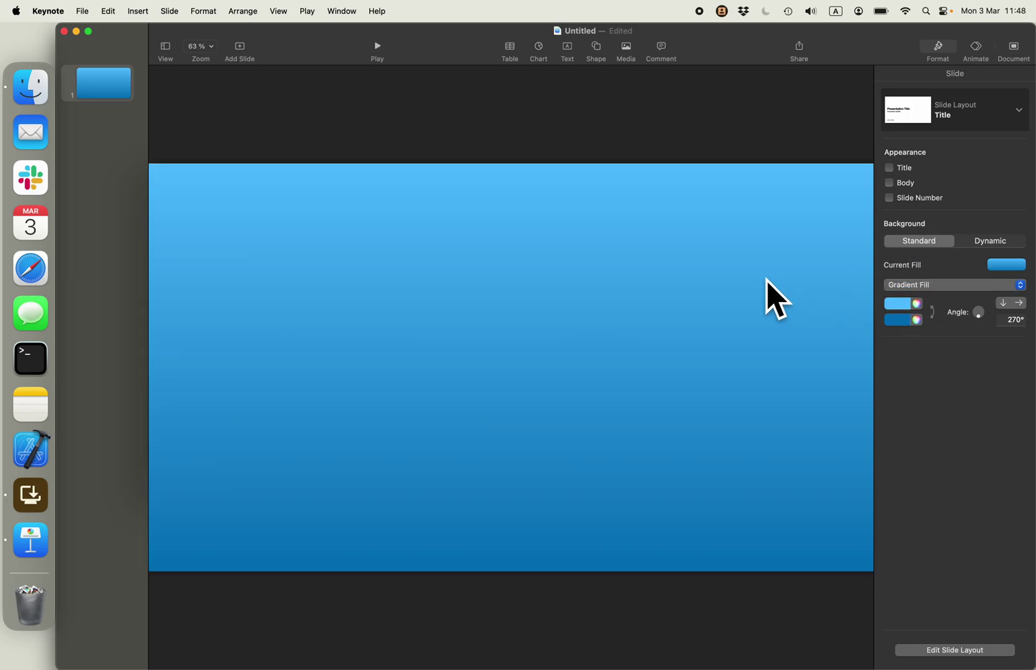
Insert a straight line with a 30 pt stroke, then lengthen it and centre it.
{"action": "left_click", "coordinate": [596, 47]}
{"action": "left_click", "coordinate": [643, 103]}
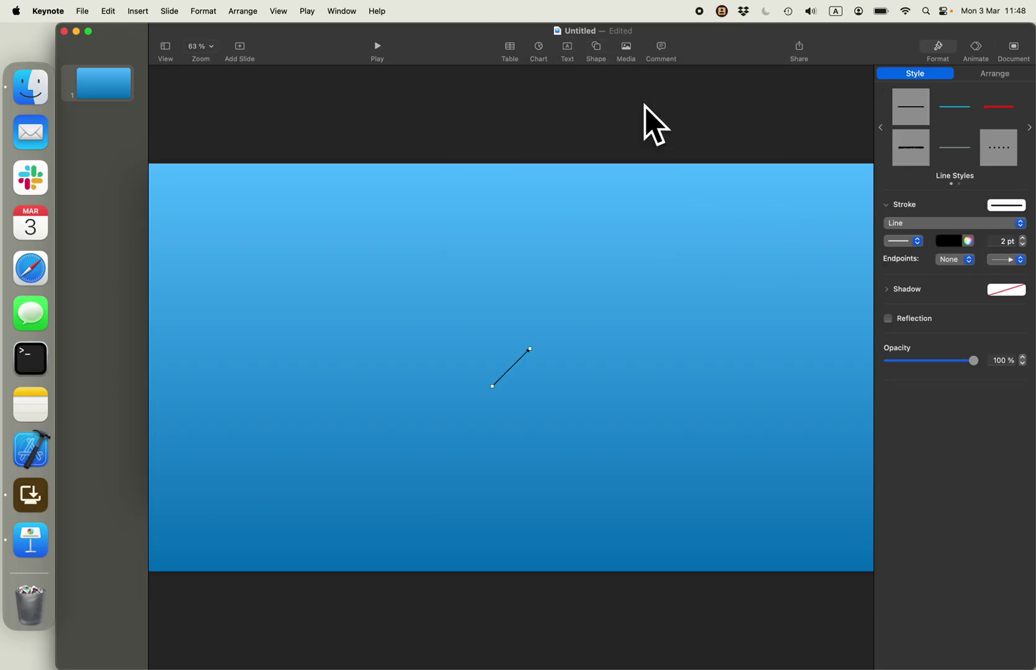
{"action": "mouse_move", "coordinate": [531, 350]}
{"action": "left_mouse_down"}
{"action": "mouse_move", "coordinate": [551, 380]}
{"action": "mouse_move", "coordinate": [501, 330]}
{"action": "mouse_move", "coordinate": [555, 359]}
{"action": "mouse_move", "coordinate": [542, 366]}
{"action": "mouse_move", "coordinate": [562, 385]}
{"action": "mouse_move", "coordinate": [542, 386]}
{"action": "mouse_move", "coordinate": [538, 366]}
{"action": "left_mouse_up"}
{"action": "left_click", "coordinate": [1004, 241]}
{"action": "type", "text": "3"}
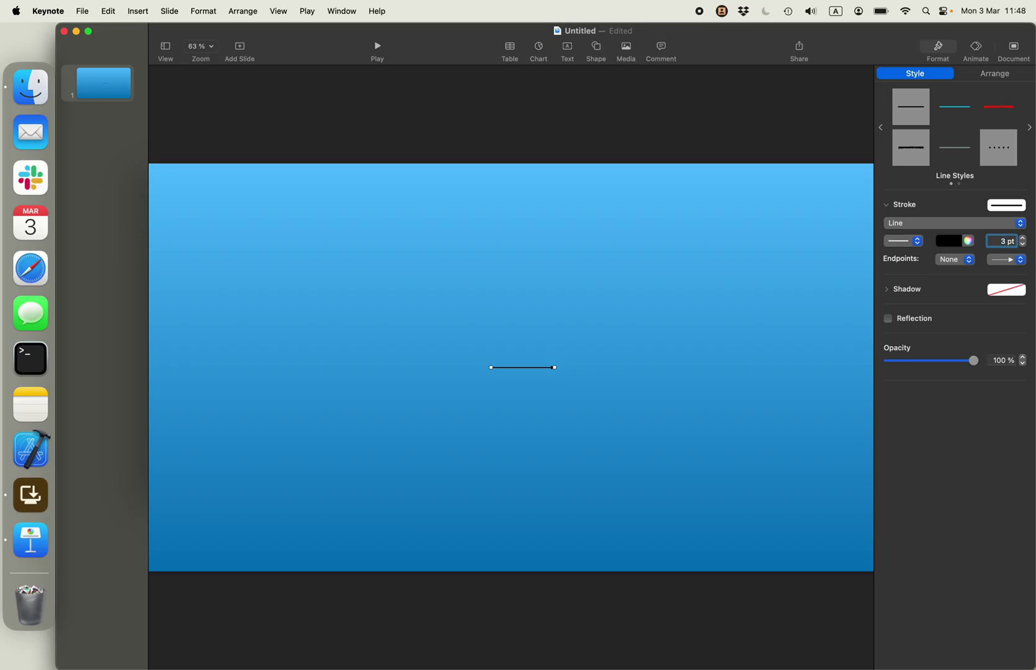
{"action": "type", "text": "0"}
{"action": "key", "text": "Return"}
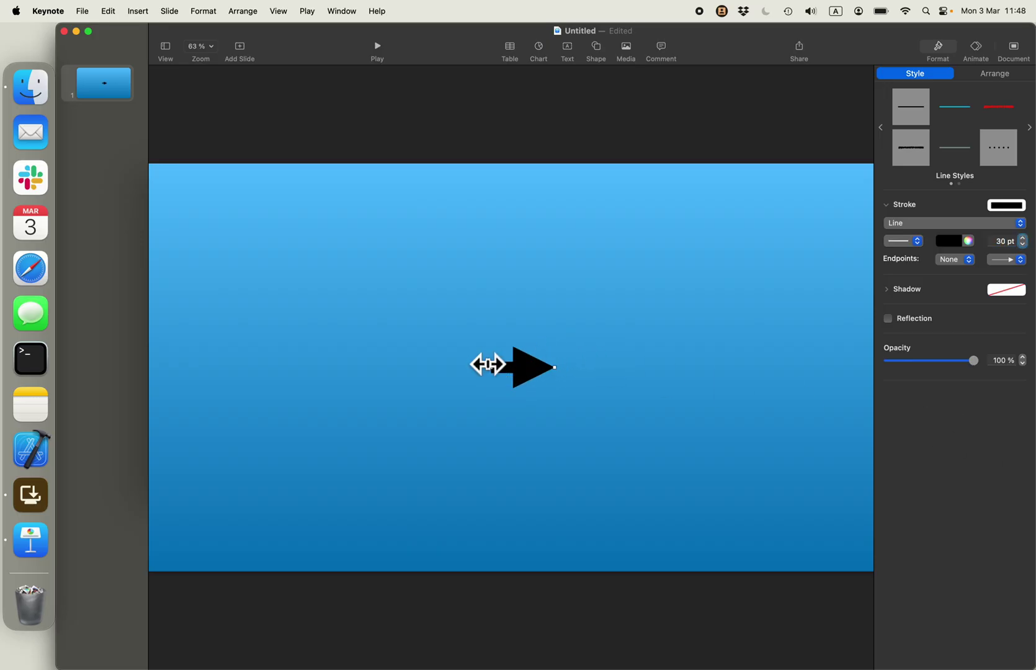
{"action": "left_click_drag", "start_coordinate": [487, 366], "coordinate": [452, 367]}
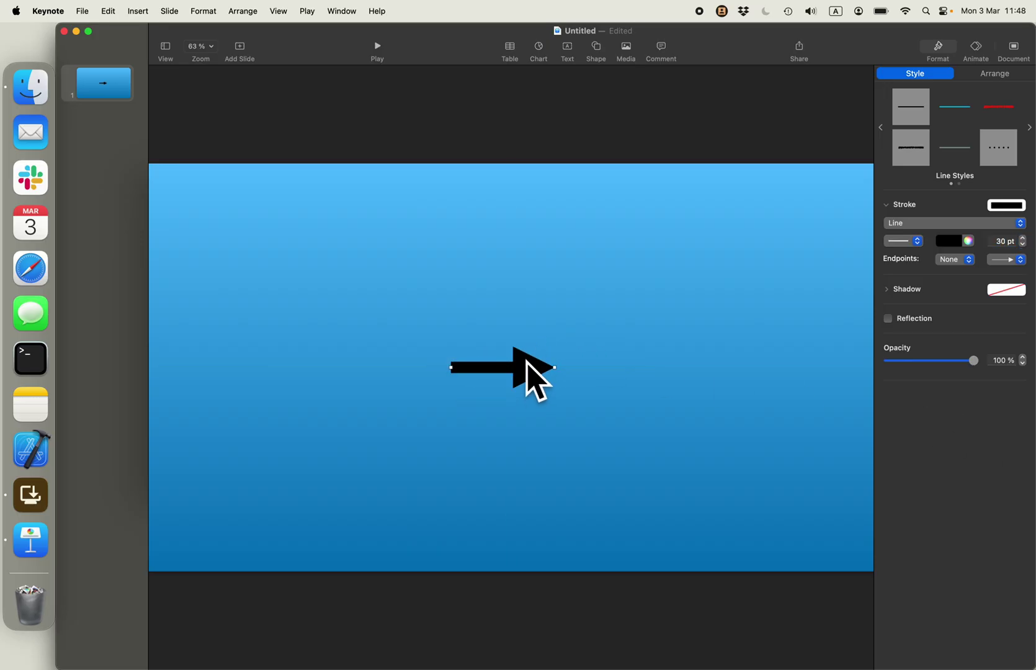
{"action": "left_click_drag", "start_coordinate": [526, 362], "coordinate": [532, 357]}
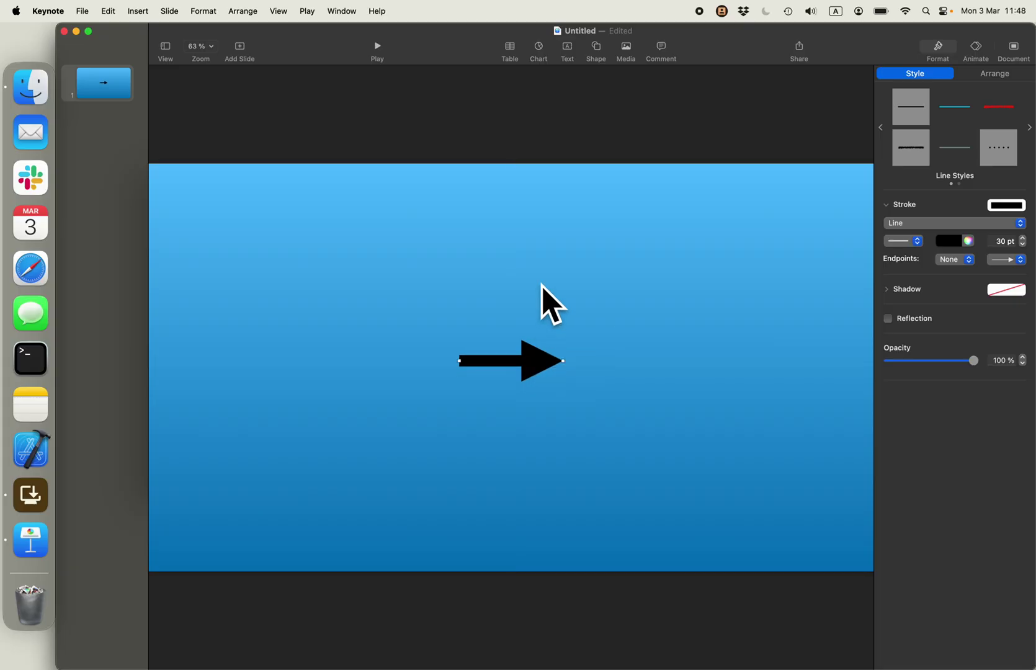
Change the arrow's stroke colour to a dark blue preset swatch.
{"action": "left_click", "coordinate": [968, 240]}
{"action": "key", "text": "Escape"}
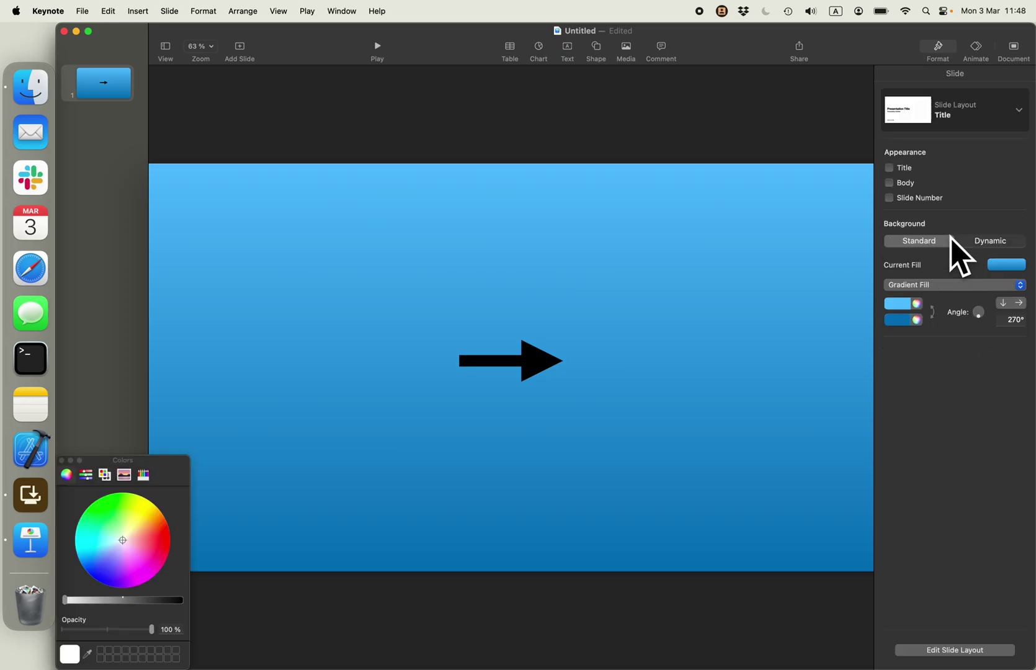
{"action": "left_click", "coordinate": [529, 349]}
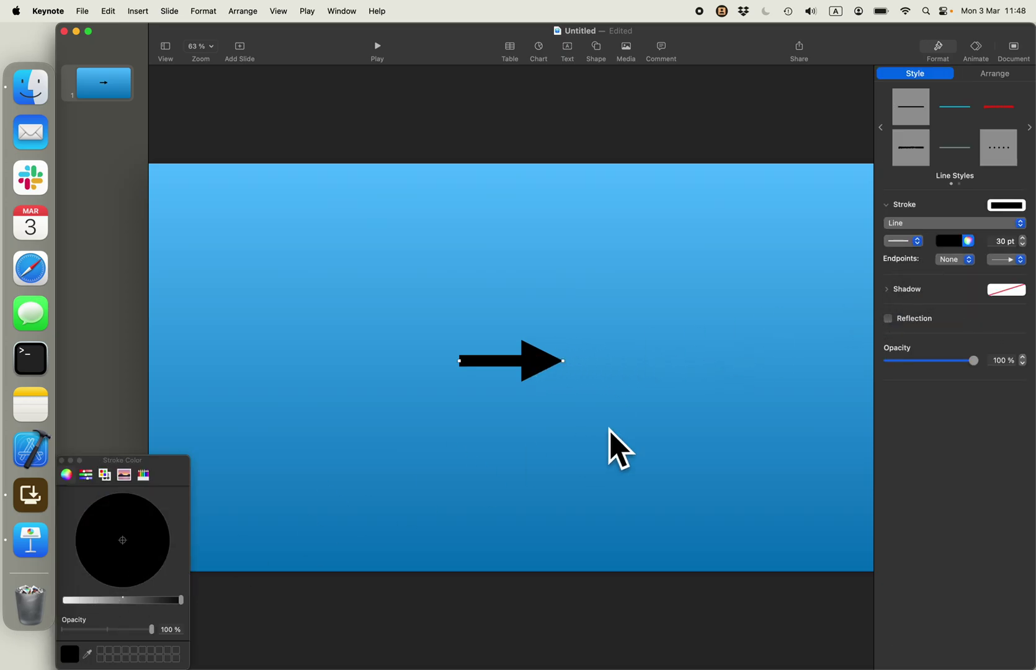
{"action": "left_click", "coordinate": [951, 241]}
{"action": "left_click", "coordinate": [894, 305]}
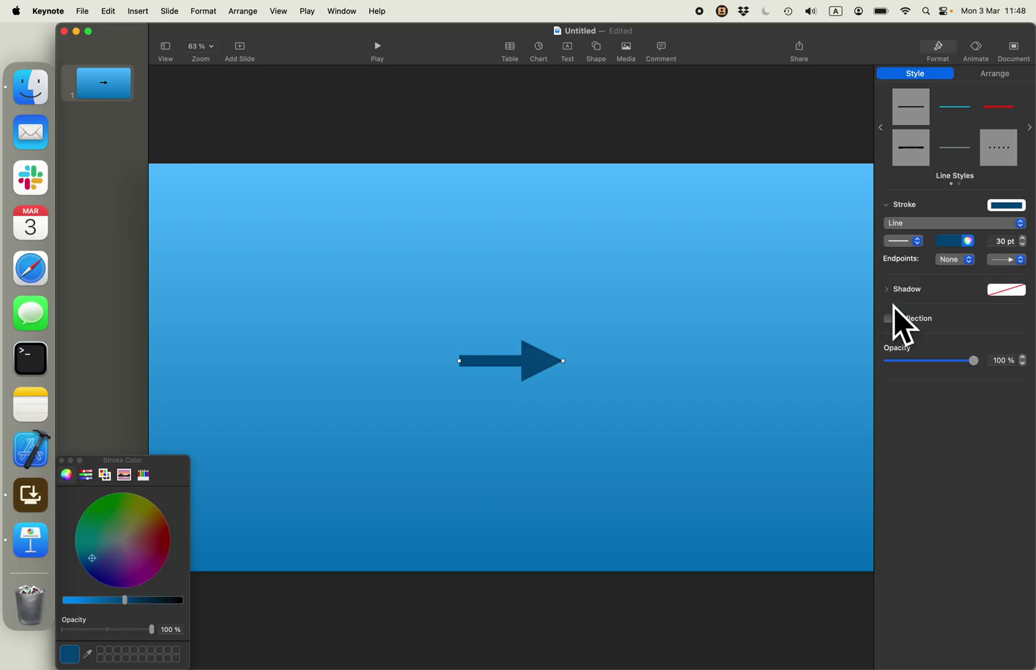
{"action": "left_click", "coordinate": [653, 285]}
Export the presentation as a PDF file using File > Export To > PDF.
{"action": "left_click", "coordinate": [82, 11]}
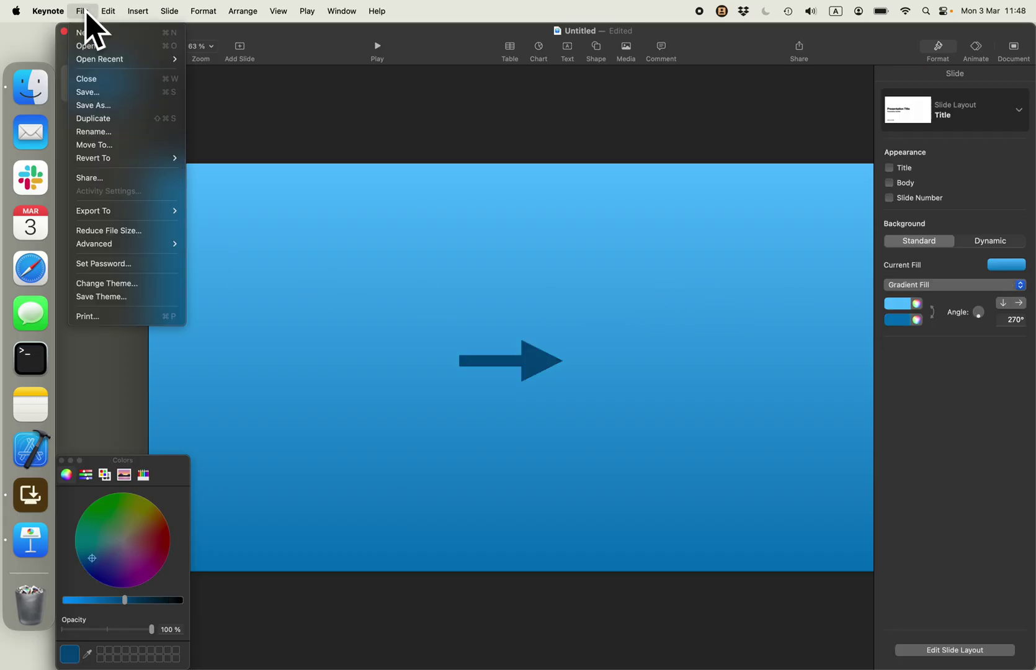
{"action": "mouse_move", "coordinate": [118, 211]}
{"action": "left_click", "coordinate": [199, 211]}
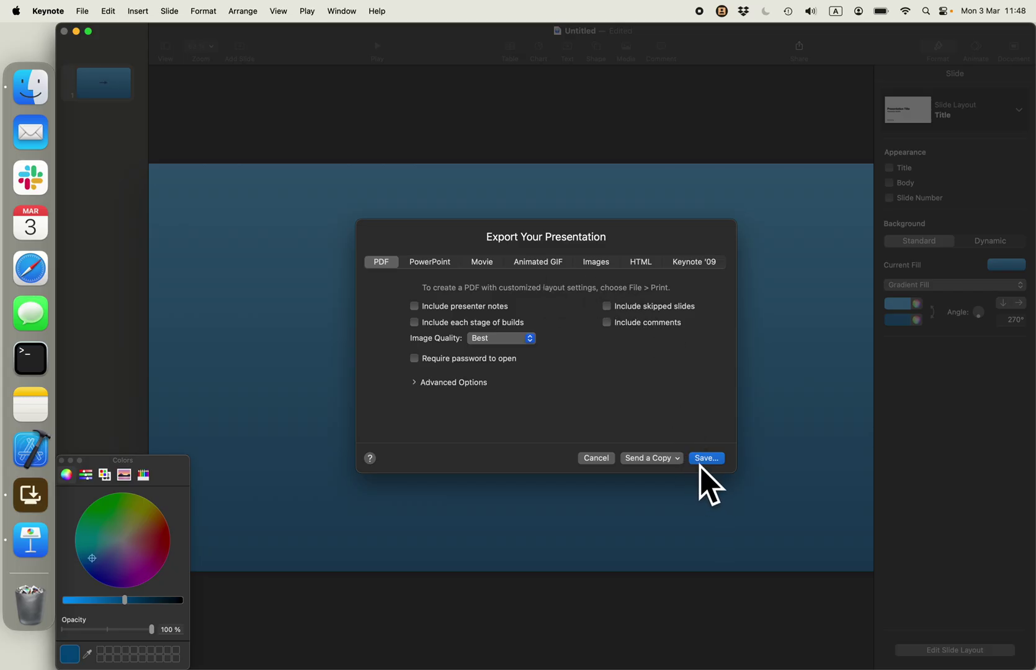
{"action": "left_click", "coordinate": [702, 462]}
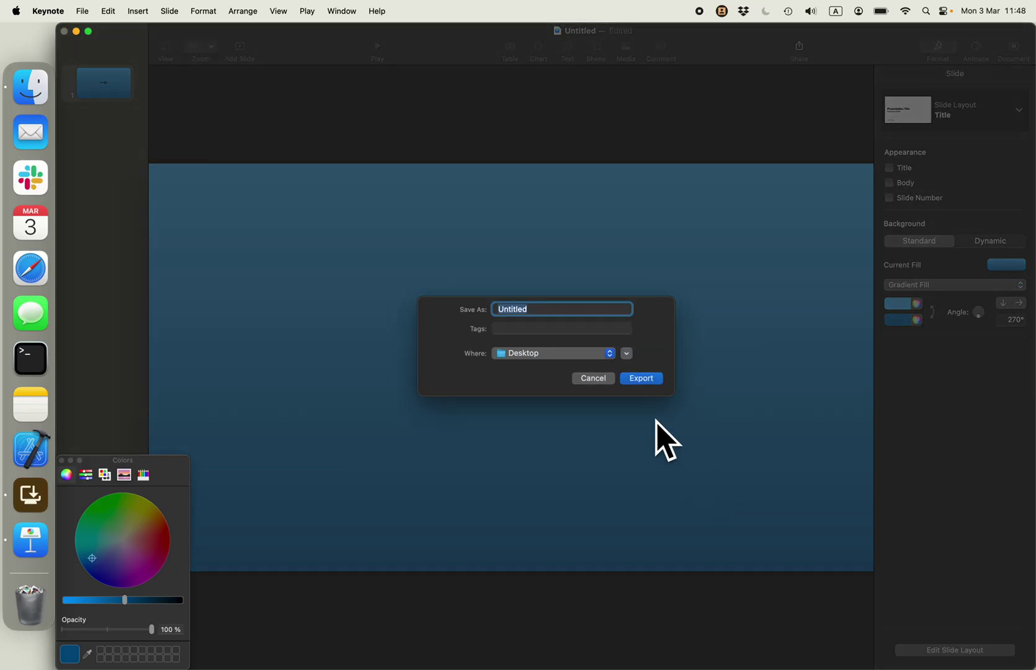
{"action": "left_click", "coordinate": [645, 376]}
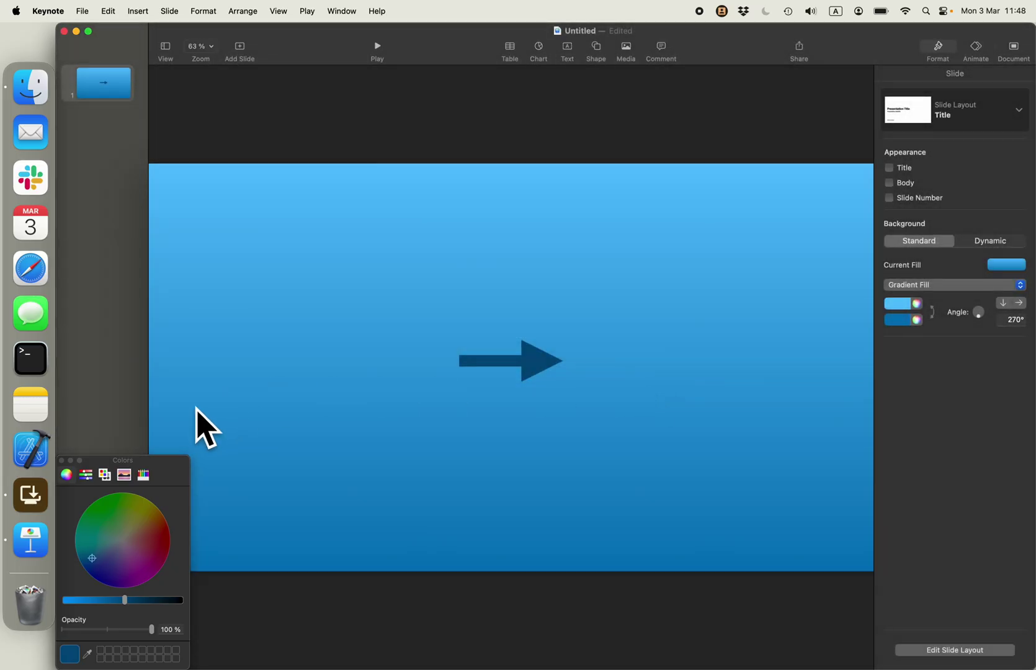
Bring DMGBuilder forward, minimise Keynote, and drop the Untitled PDF onto the canvas as background.
{"action": "left_click", "coordinate": [30, 495]}
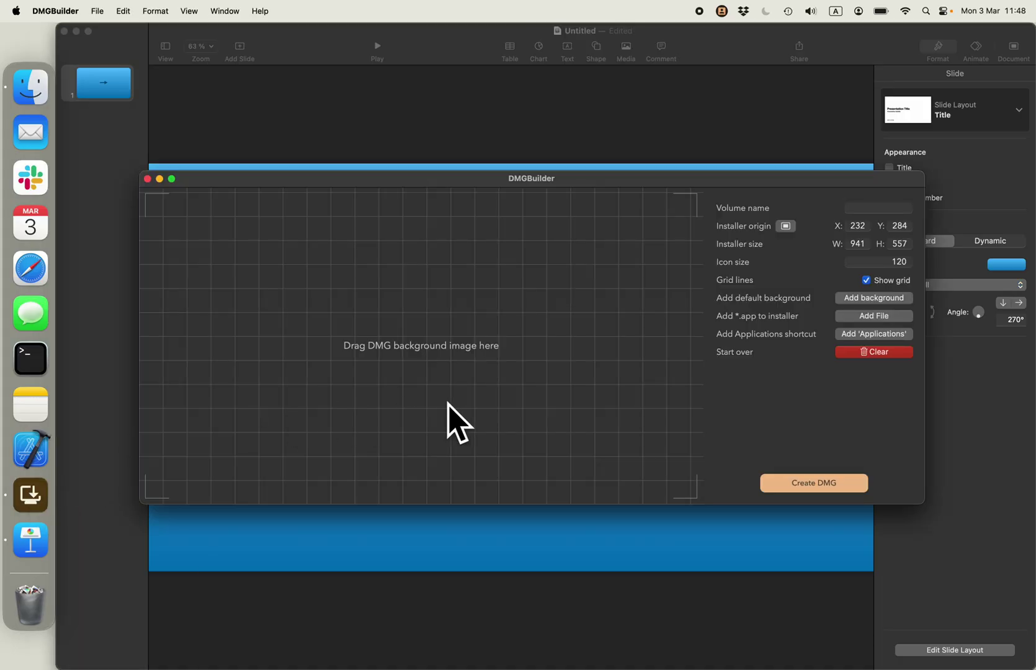
{"action": "left_click", "coordinate": [76, 32]}
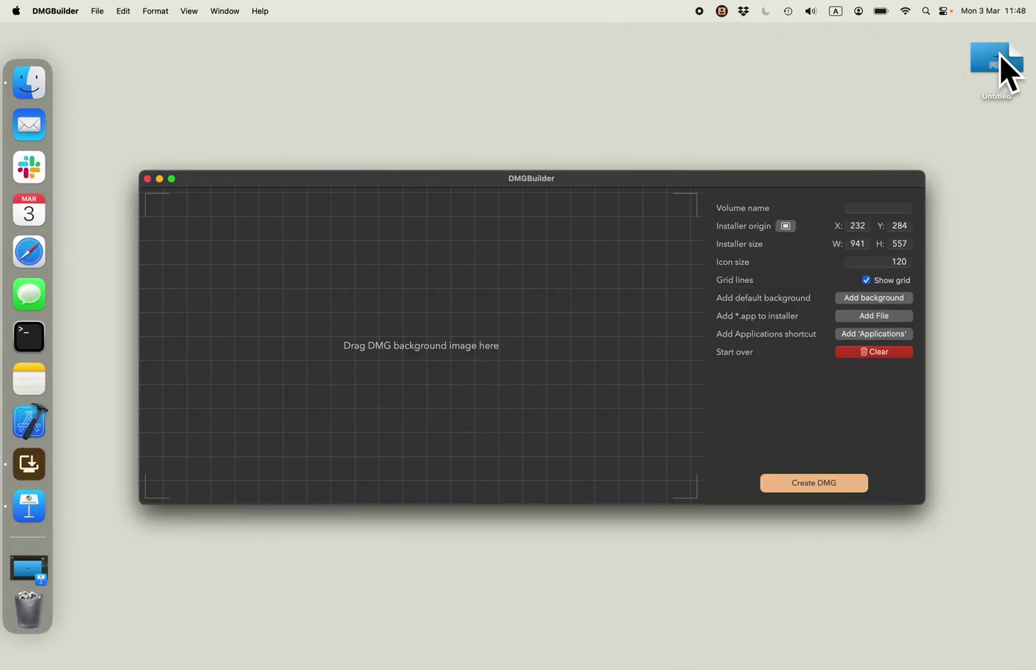
{"action": "left_click_drag", "start_coordinate": [1002, 59], "coordinate": [495, 273]}
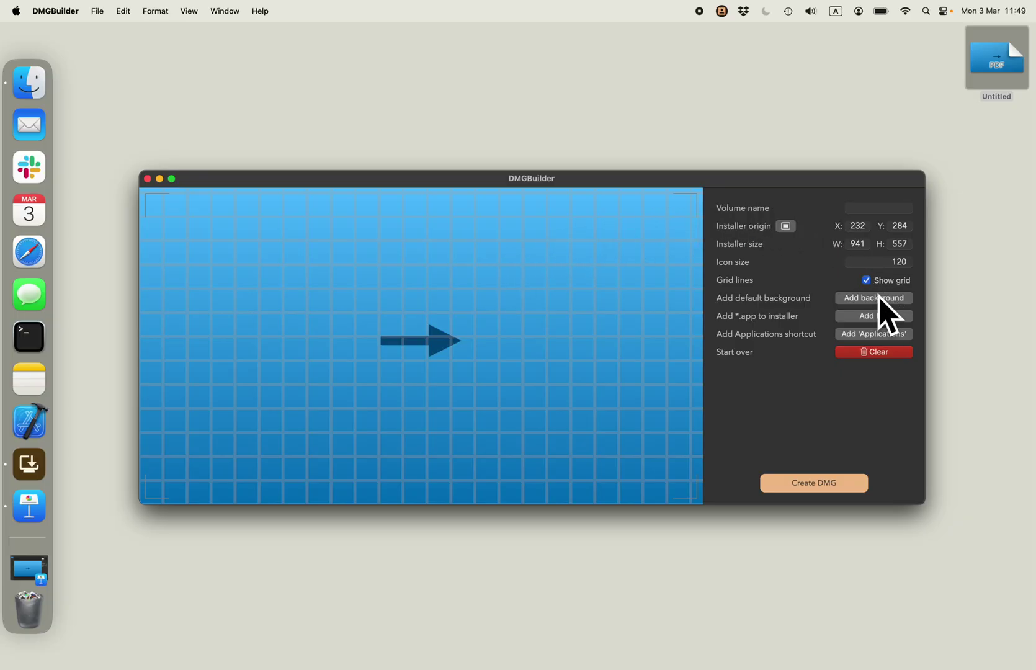
Add an Applications shortcut and drag its tile to just right of the arrow.
{"action": "left_click", "coordinate": [868, 334]}
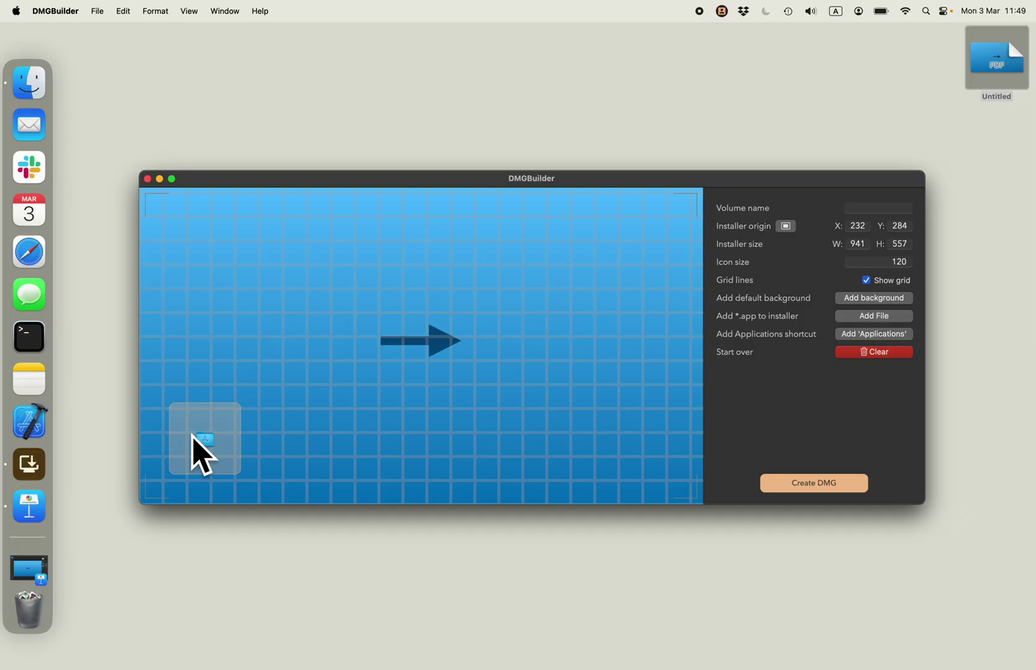
{"action": "left_click_drag", "start_coordinate": [195, 447], "coordinate": [502, 334]}
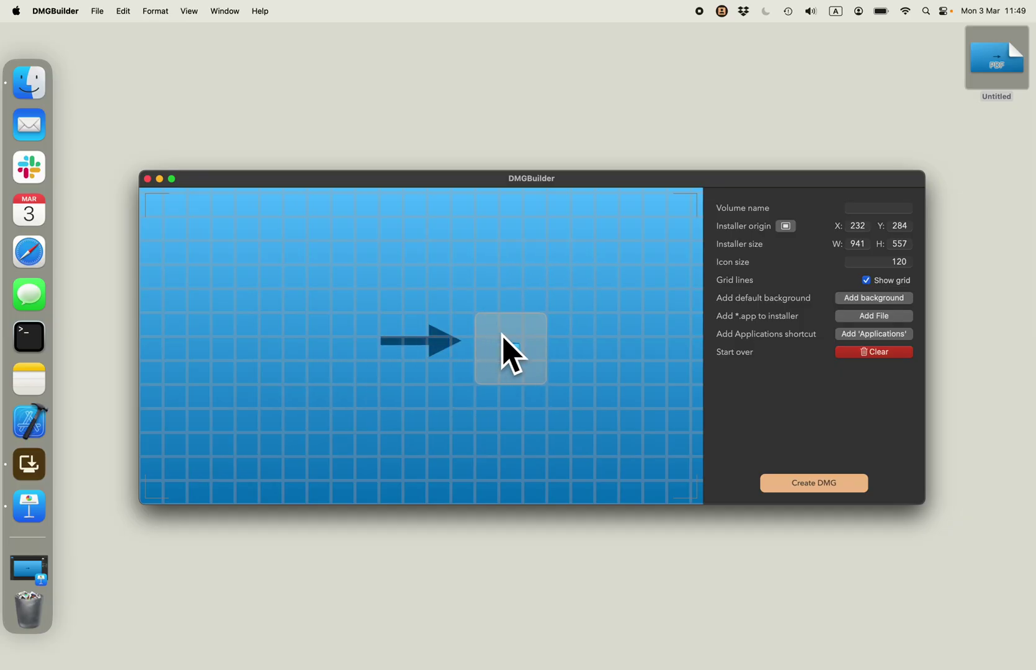
{"action": "left_click_drag", "start_coordinate": [502, 334], "coordinate": [506, 335]}
Add the DMGBuilder app from Applications and drag its tile left of the arrow.
{"action": "left_click", "coordinate": [875, 316]}
{"action": "left_click", "coordinate": [439, 209]}
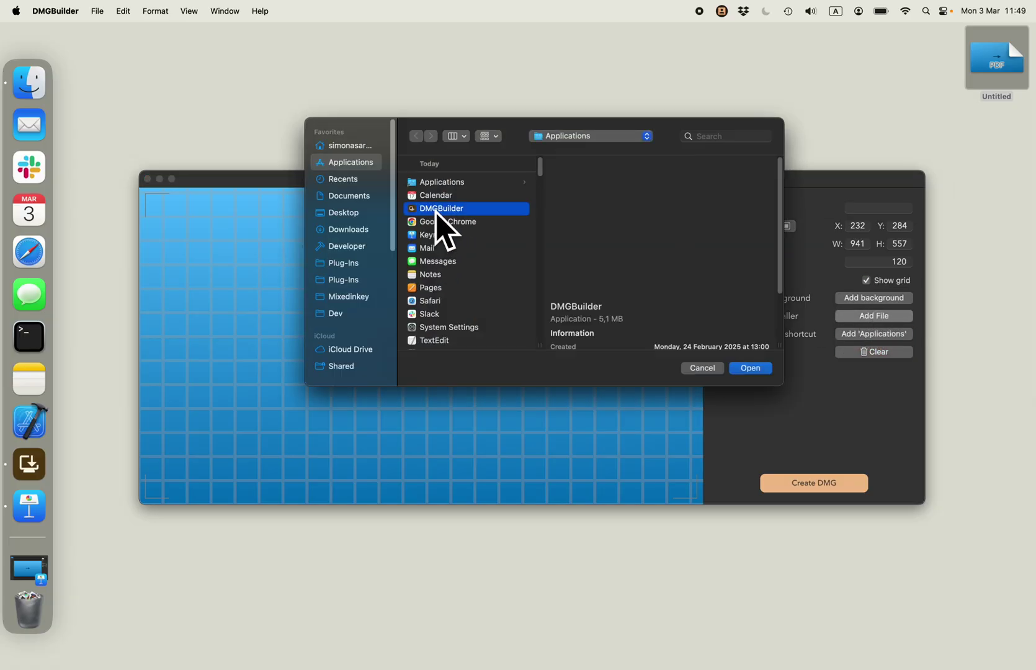
{"action": "double_click", "coordinate": [438, 211]}
{"action": "left_click_drag", "start_coordinate": [220, 455], "coordinate": [327, 353]}
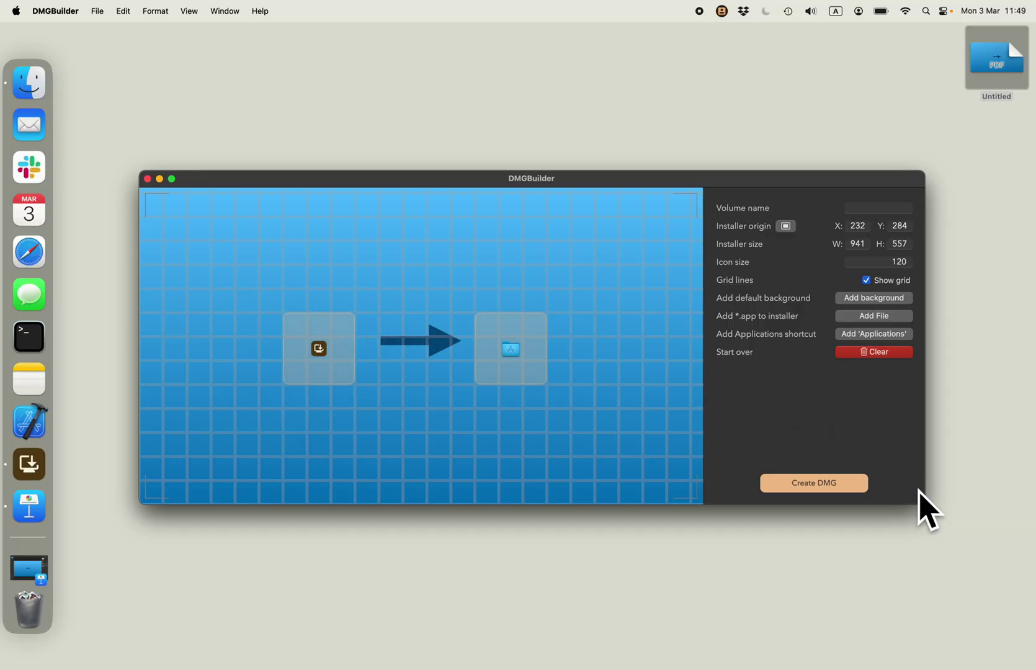
Enlarge the canvas, set icon size to 120, and align both tiles level with the arrow.
{"action": "left_click_drag", "start_coordinate": [923, 503], "coordinate": [981, 534]}
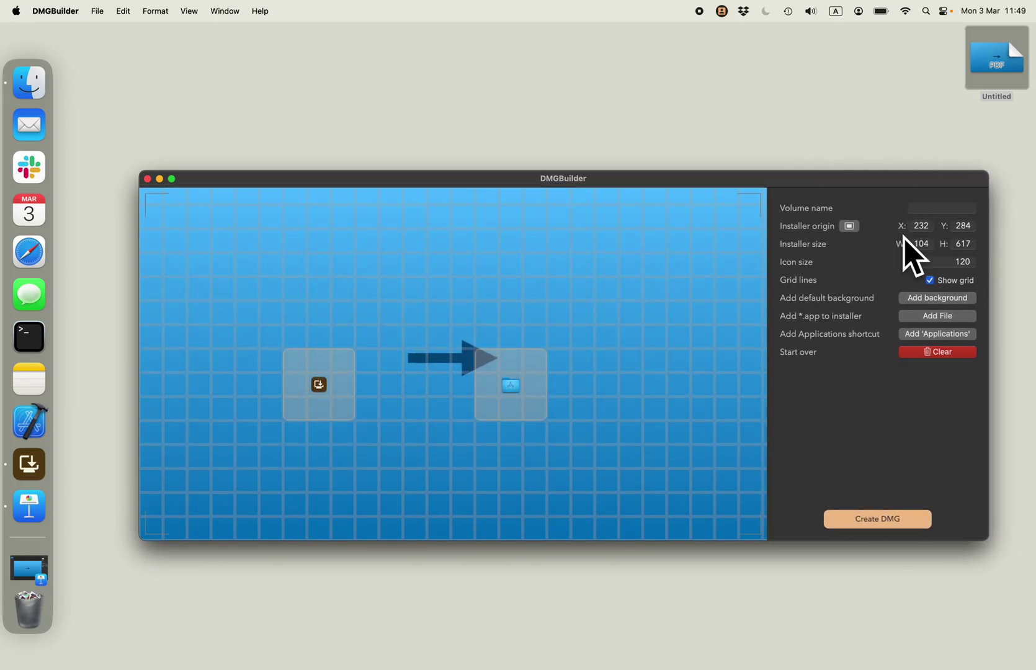
{"action": "left_click", "coordinate": [940, 261]}
{"action": "type", "text": "80"}
{"action": "key", "text": "Return"}
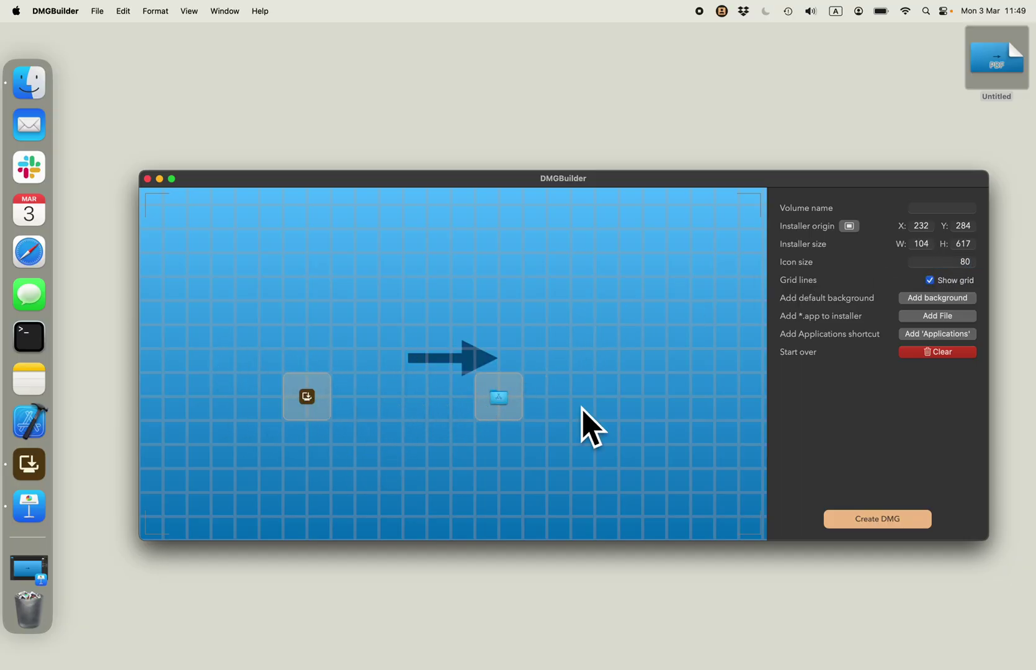
{"action": "left_click", "coordinate": [946, 261]}
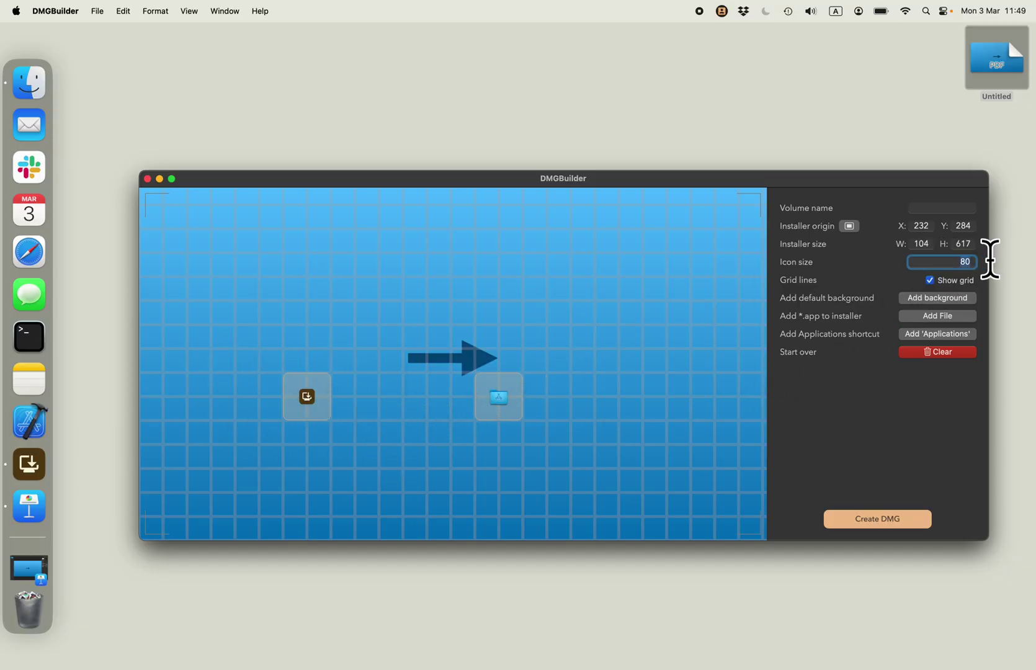
{"action": "type", "text": "12"}
{"action": "key", "text": "Return"}
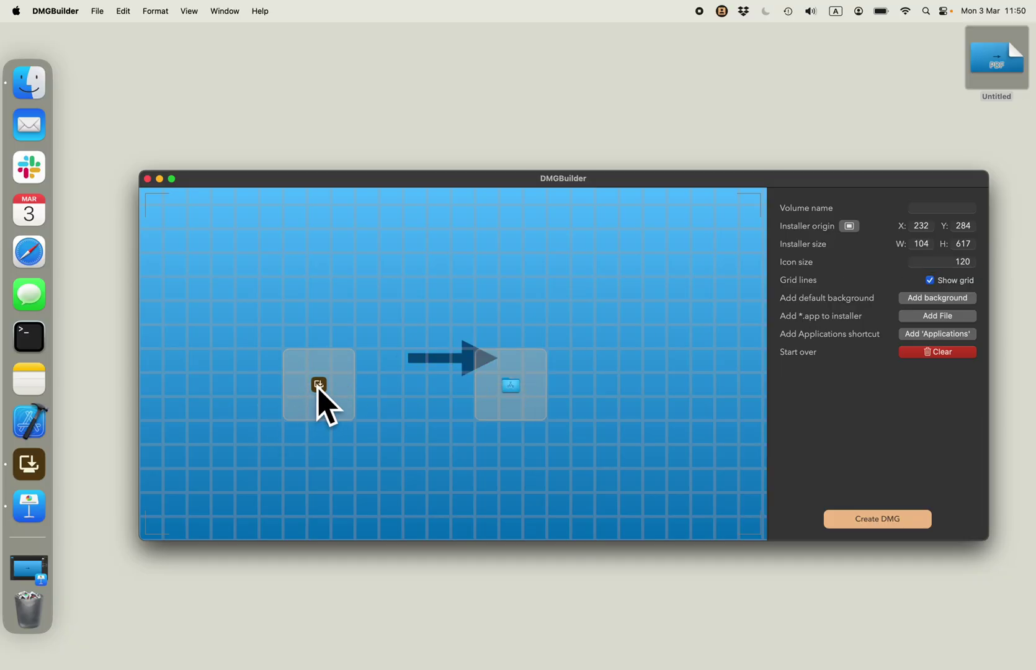
{"action": "left_click_drag", "start_coordinate": [317, 387], "coordinate": [376, 354]}
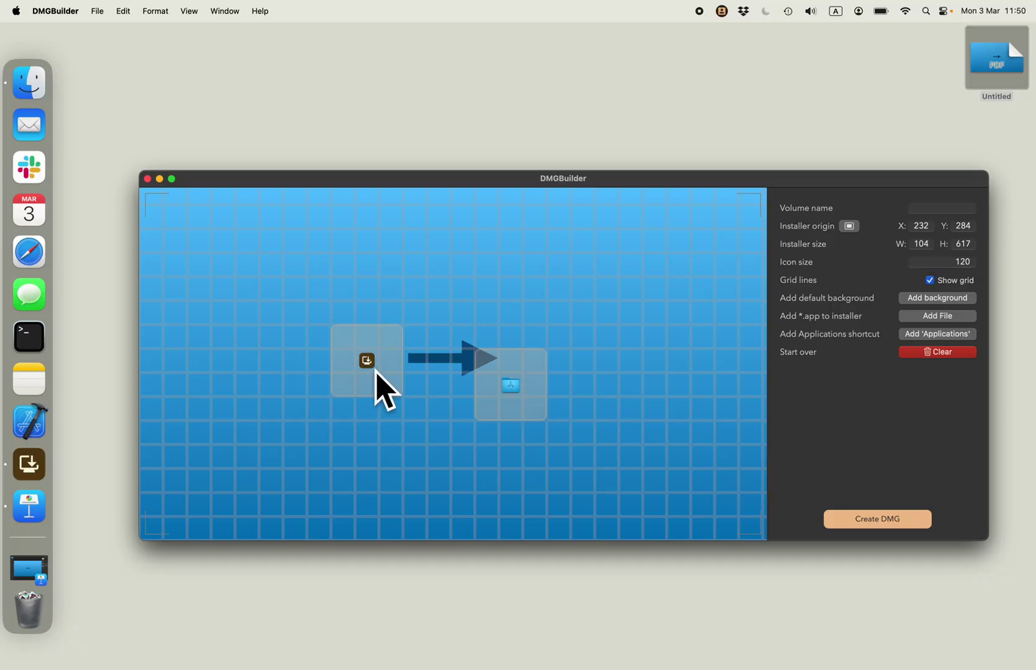
{"action": "left_click_drag", "start_coordinate": [534, 376], "coordinate": [559, 356]}
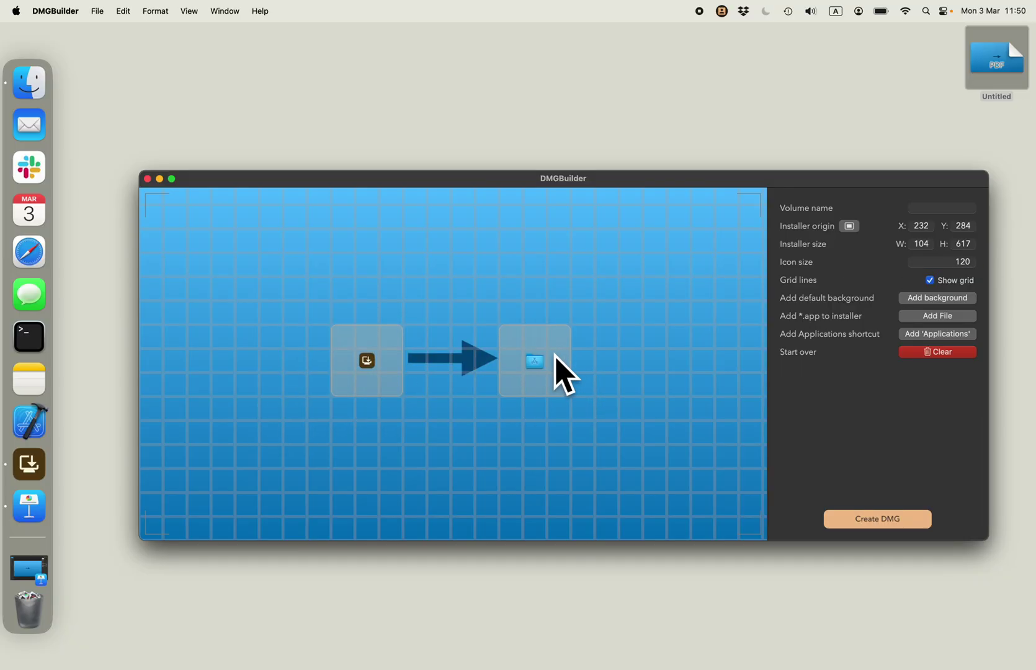
Hide the grid, nudge the Applications tile slightly right, then show the grid again.
{"action": "left_click", "coordinate": [929, 281]}
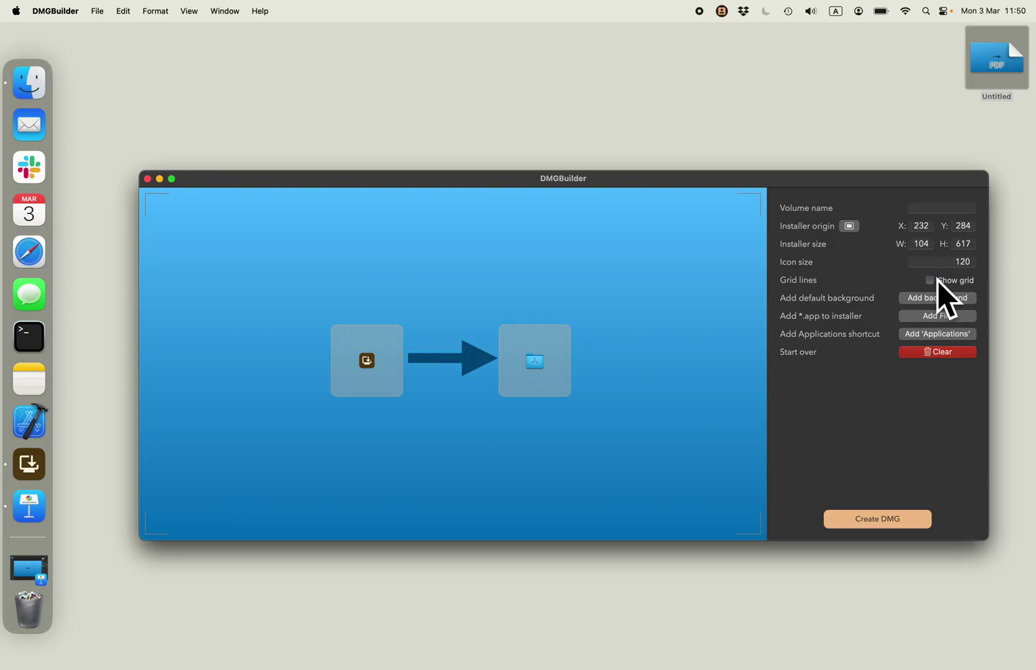
{"action": "mouse_move", "coordinate": [539, 358]}
{"action": "left_mouse_down"}
{"action": "mouse_move", "coordinate": [562, 343]}
{"action": "mouse_move", "coordinate": [555, 361]}
{"action": "mouse_move", "coordinate": [661, 304]}
{"action": "mouse_move", "coordinate": [590, 365]}
{"action": "mouse_move", "coordinate": [544, 367]}
{"action": "left_mouse_up"}
{"action": "left_click", "coordinate": [929, 280]}
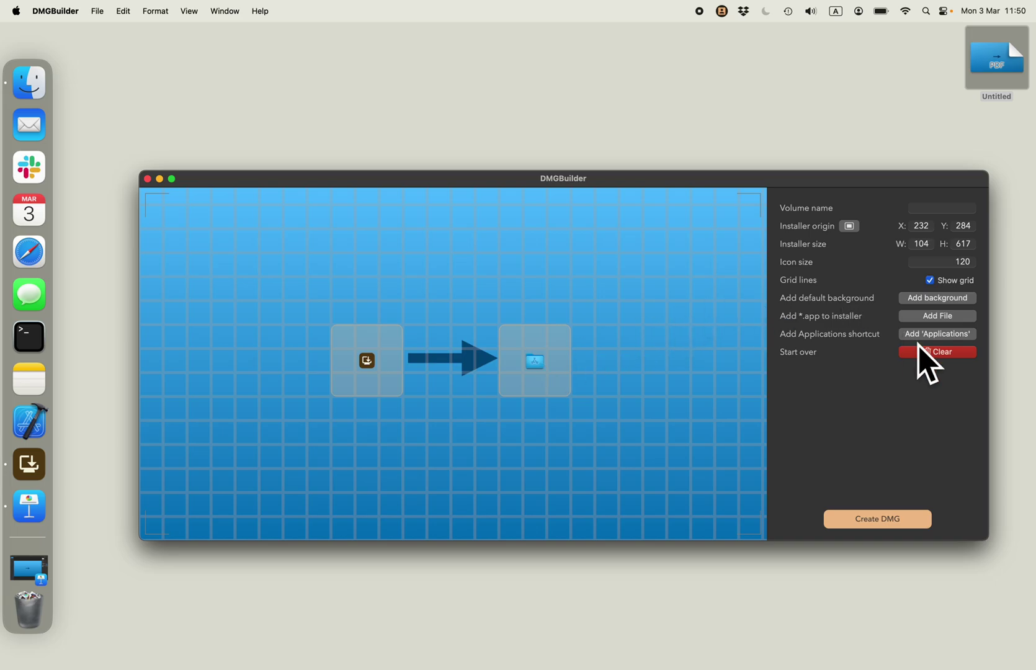
Create the DMG, reveal Installer.dmg in Finder, and reposition its desktop icon.
{"action": "left_click", "coordinate": [877, 522]}
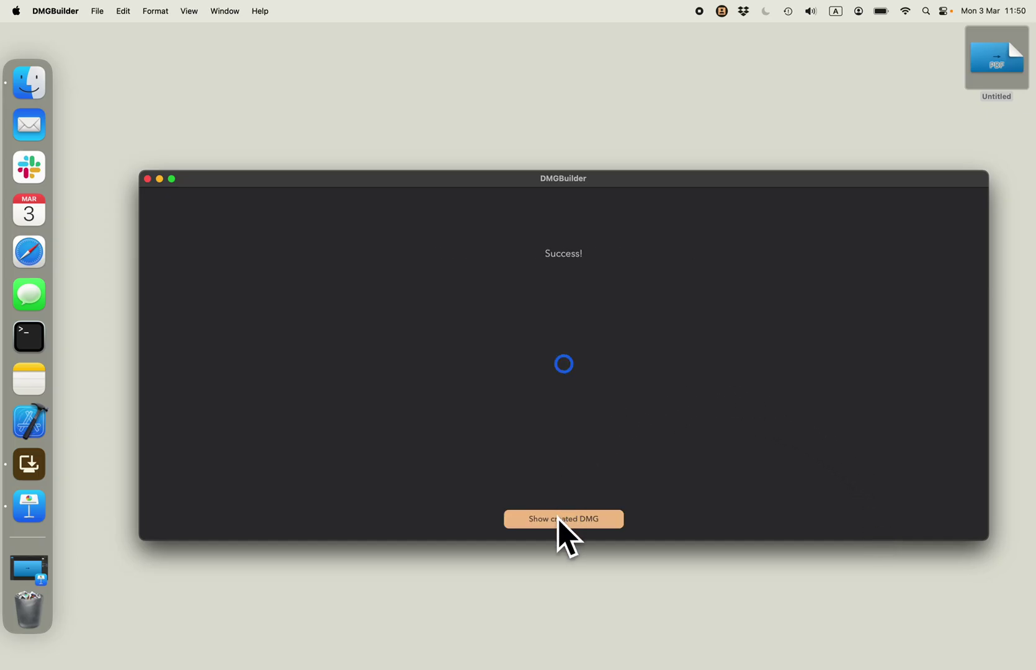
{"action": "left_click", "coordinate": [525, 526]}
{"action": "left_click_drag", "start_coordinate": [685, 56], "coordinate": [664, 93]}
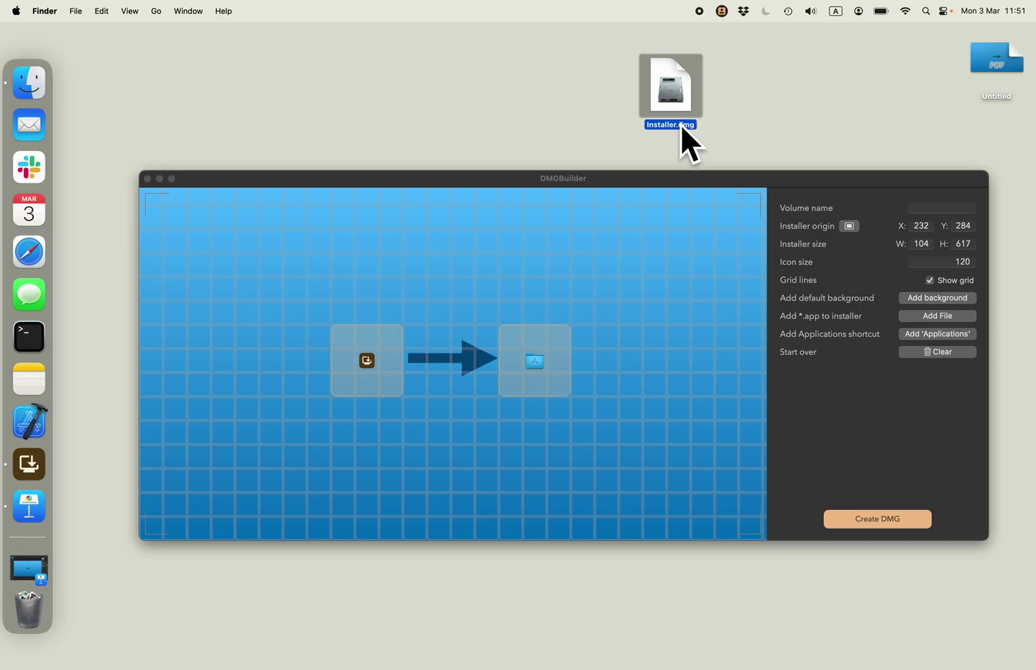
Activate the DMGBuilder window and drag it down and to the left.
{"action": "left_click", "coordinate": [868, 208]}
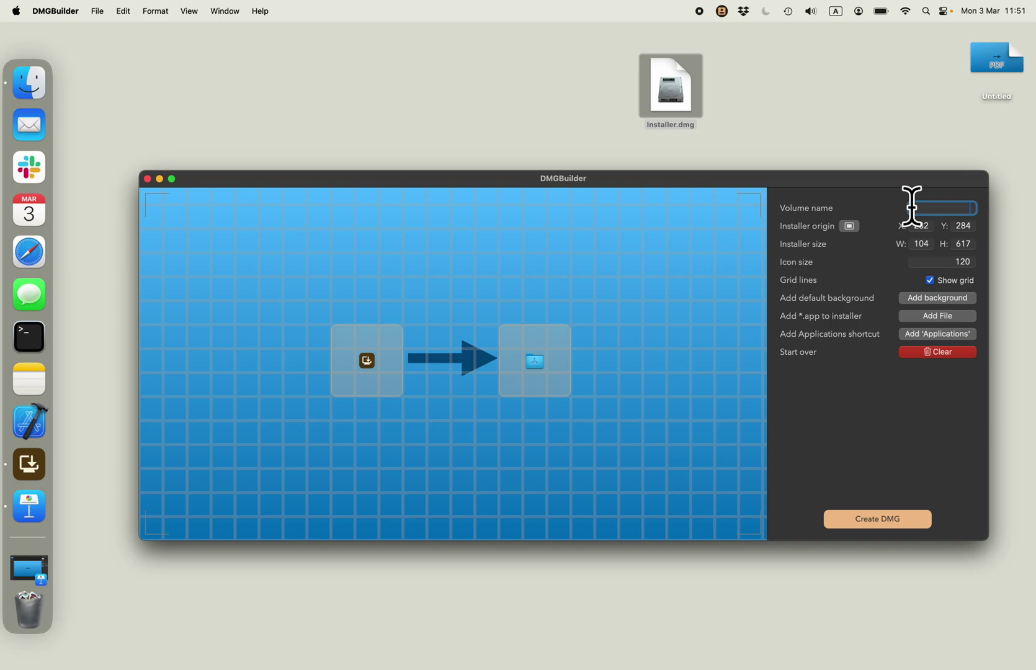
{"action": "left_click_drag", "start_coordinate": [857, 181], "coordinate": [776, 290]}
Mount Installer.dmg, move its window top-right, and inspect the DMGBuilder and Applications icons.
{"action": "double_click", "coordinate": [677, 84]}
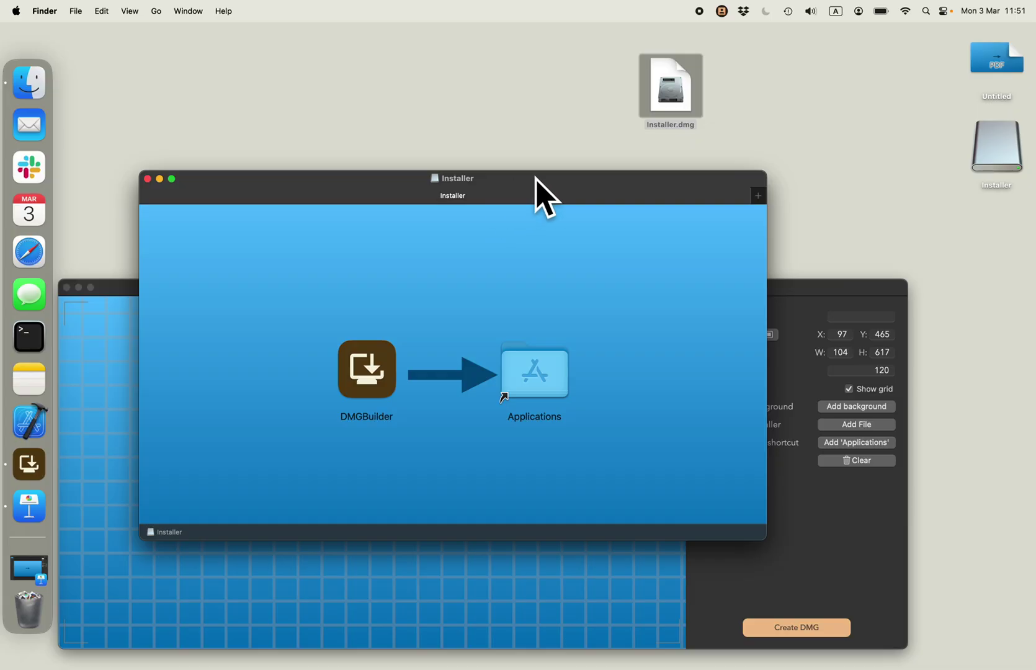
{"action": "left_click_drag", "start_coordinate": [537, 180], "coordinate": [747, 66]}
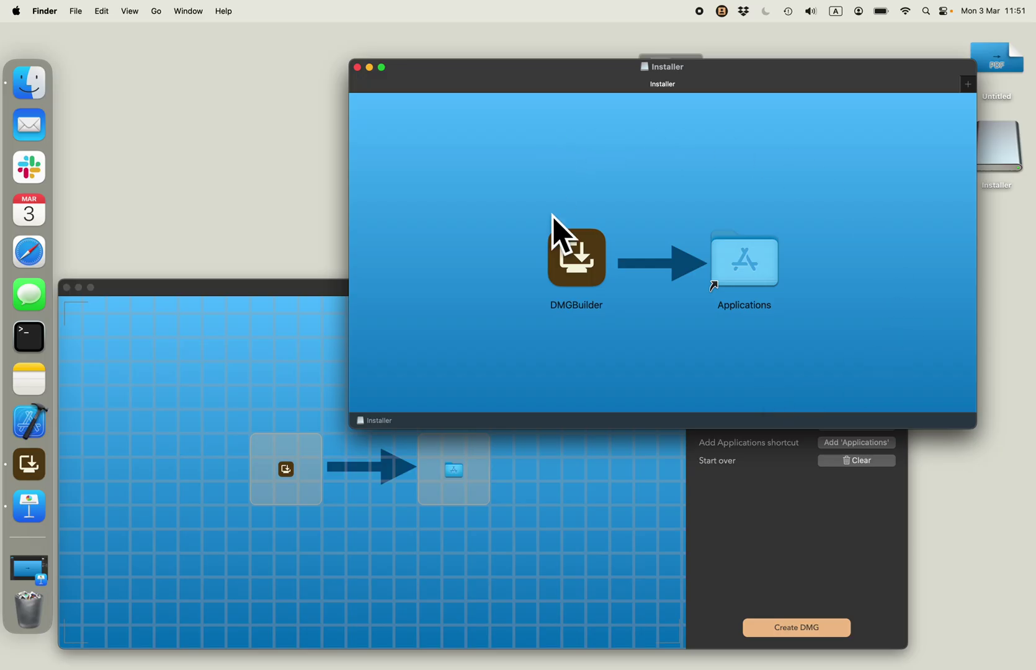
{"action": "left_click", "coordinate": [576, 280]}
{"action": "left_click", "coordinate": [744, 284]}
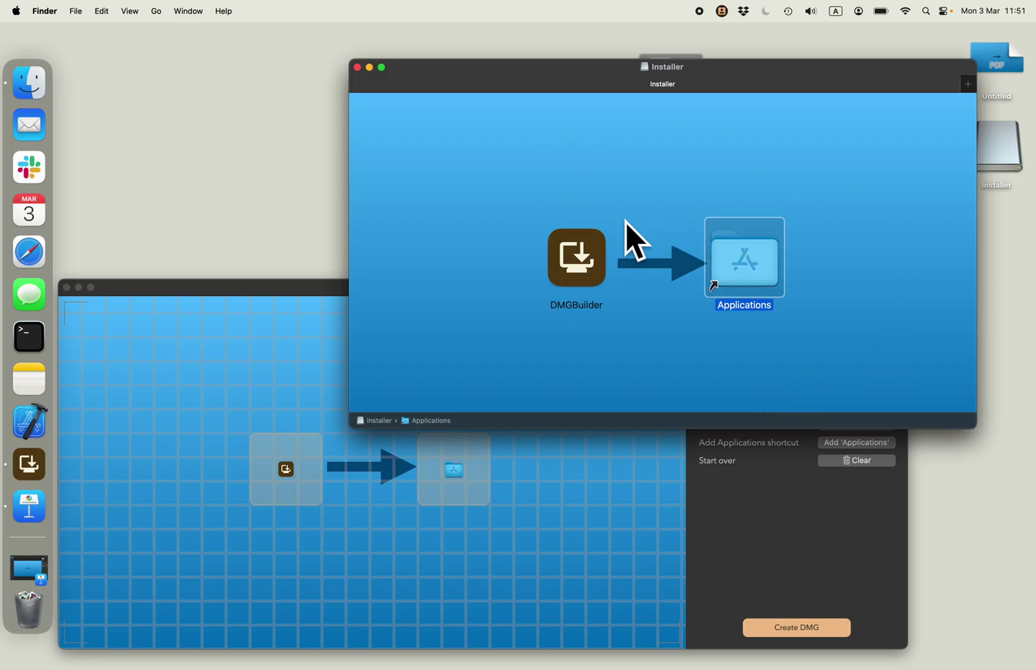
Shift the DMGBuilder window up-right, then bring the Installer window back in front.
{"action": "left_click", "coordinate": [369, 513]}
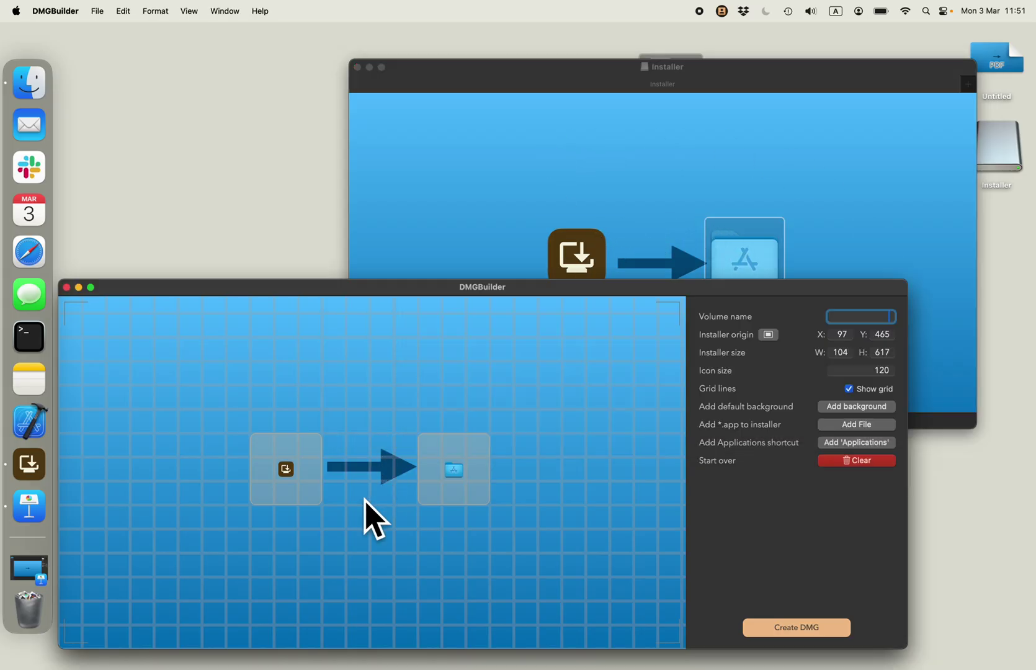
{"action": "left_click_drag", "start_coordinate": [416, 290], "coordinate": [445, 194]}
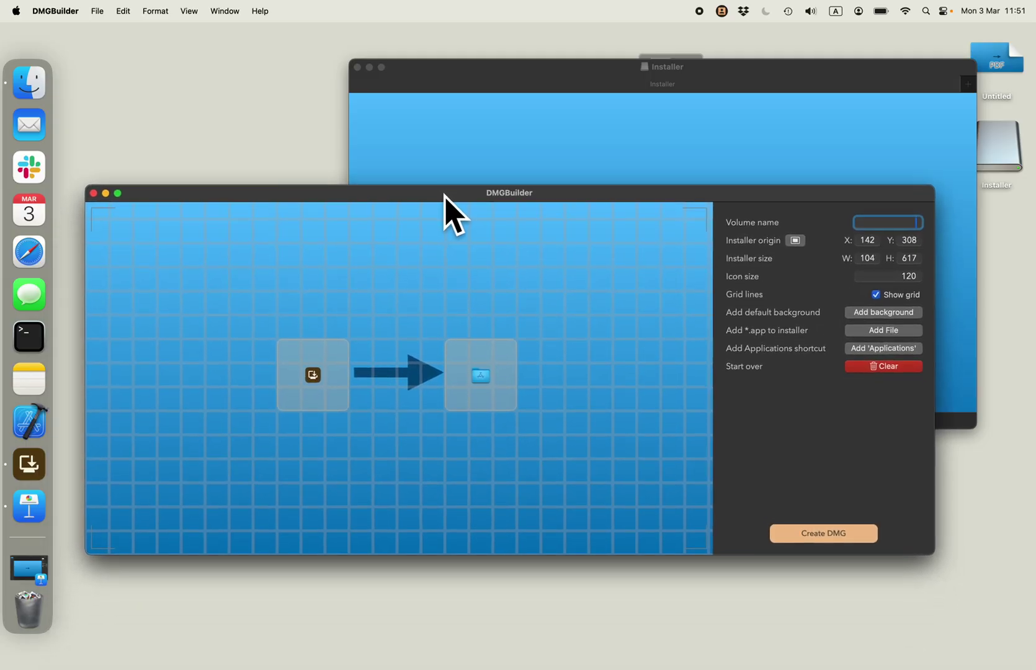
{"action": "left_click", "coordinate": [511, 151]}
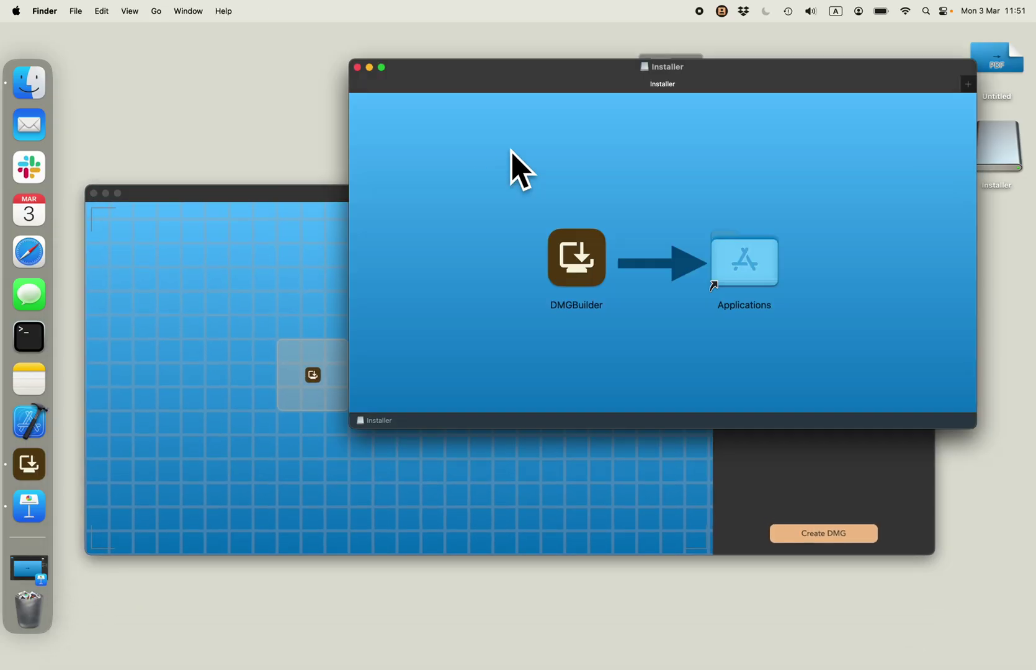